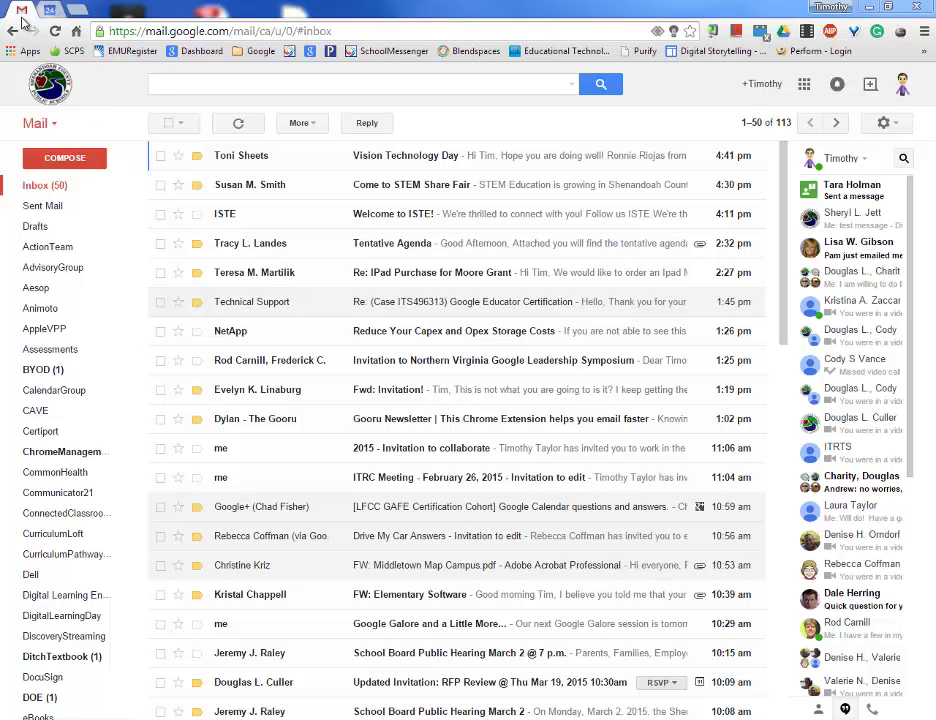
Go to Drive's My Drive page from the Google apps launcher and open a Windows Explorer window.
{"action": "left_click", "coordinate": [46, 11]}
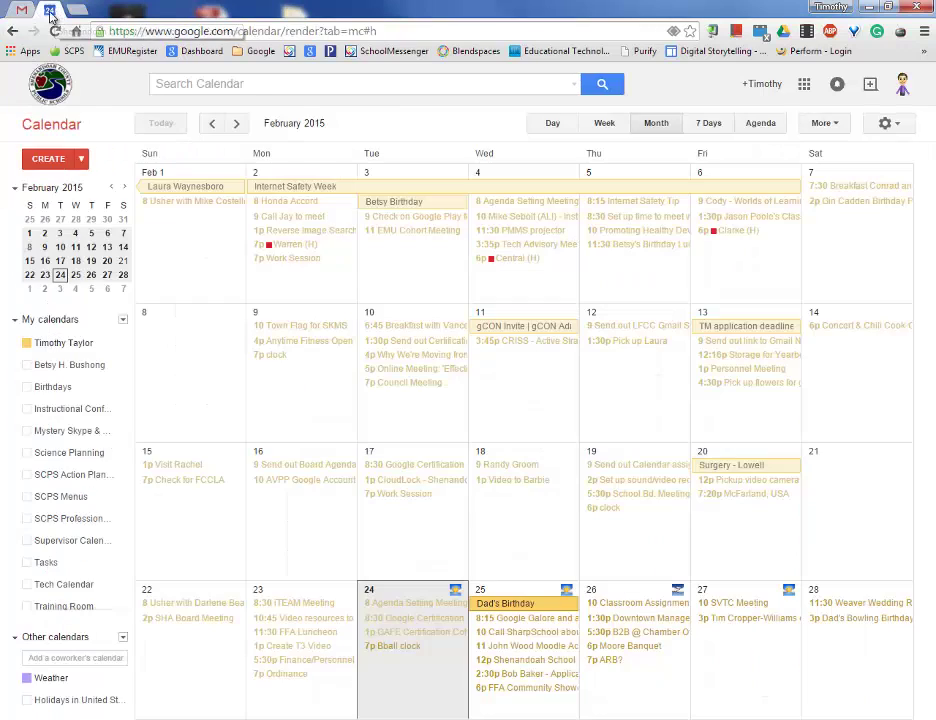
{"action": "left_click", "coordinate": [21, 12]}
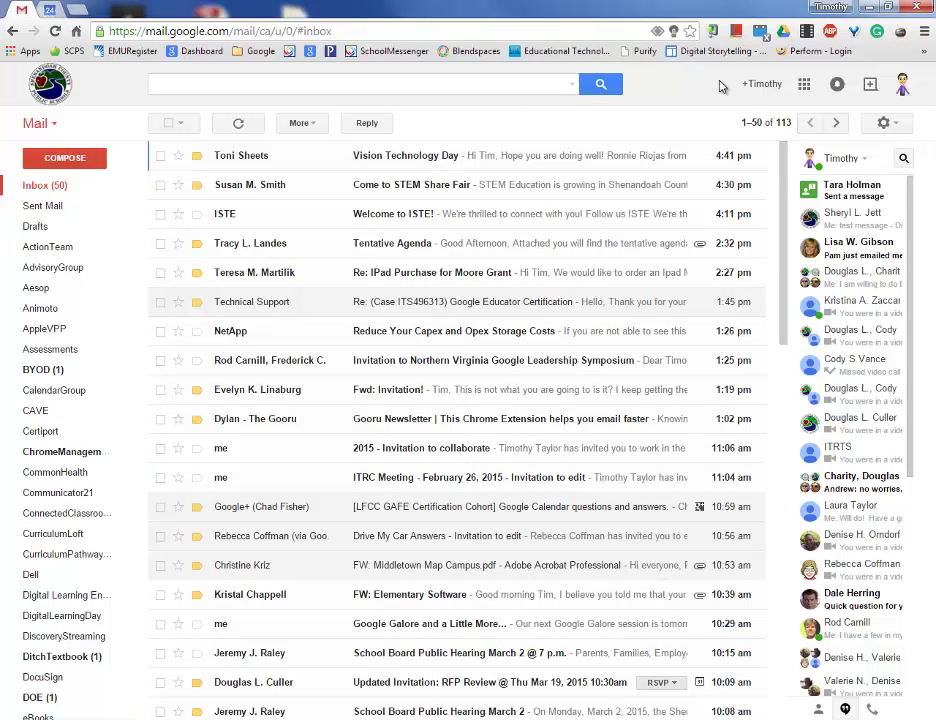
{"action": "left_click", "coordinate": [804, 85]}
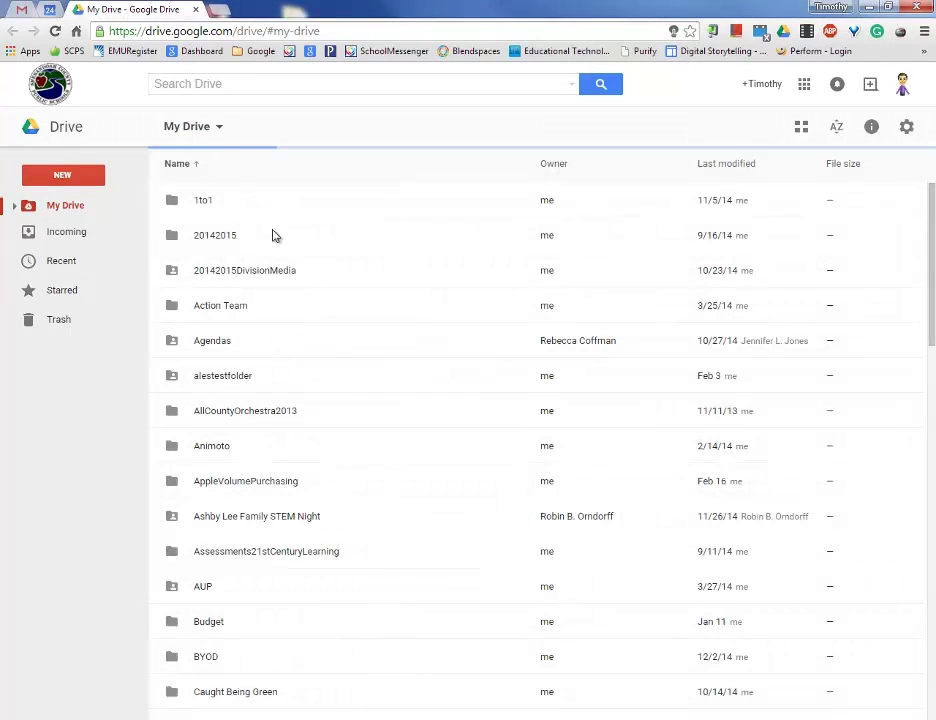
{"action": "scroll", "coordinate": [347, 378], "scroll_direction": "down", "scroll_amount": 2}
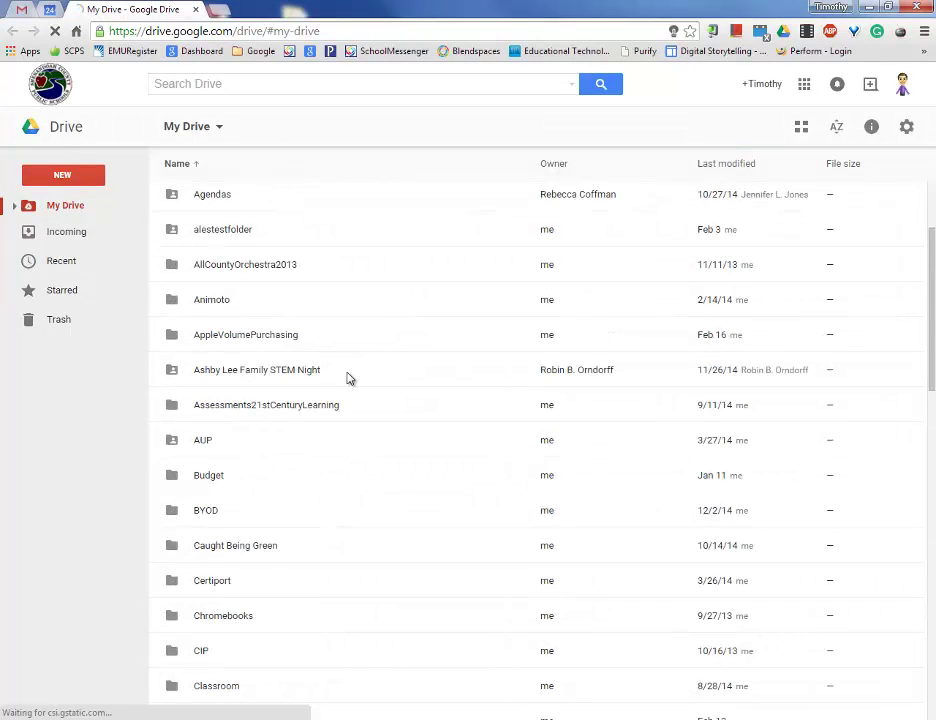
{"action": "scroll", "coordinate": [347, 378], "scroll_direction": "up", "scroll_amount": 2}
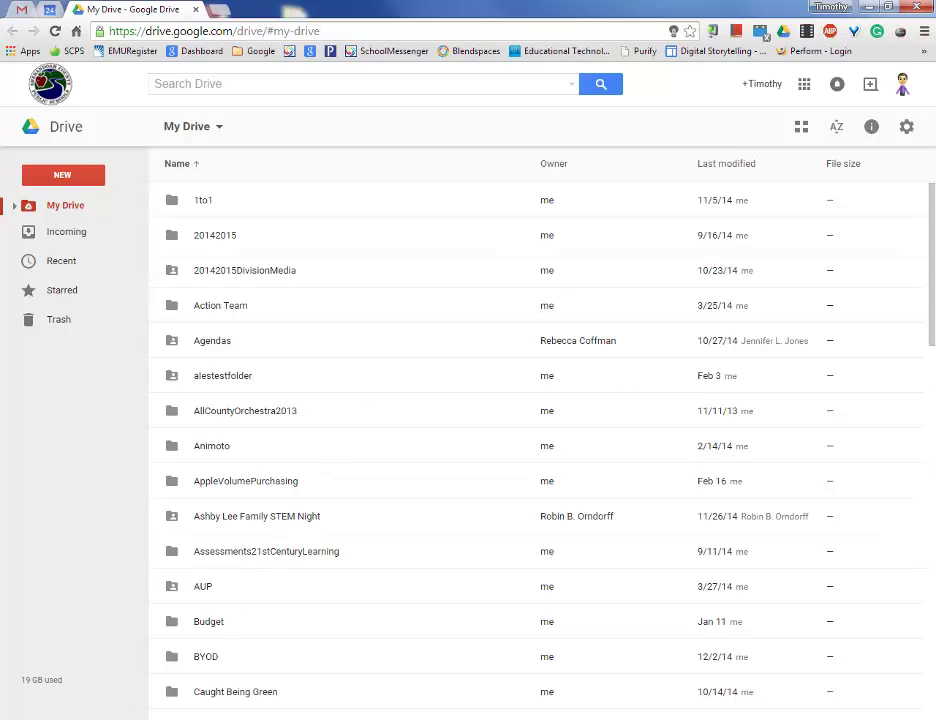
{"action": "key", "text": "super+e"}
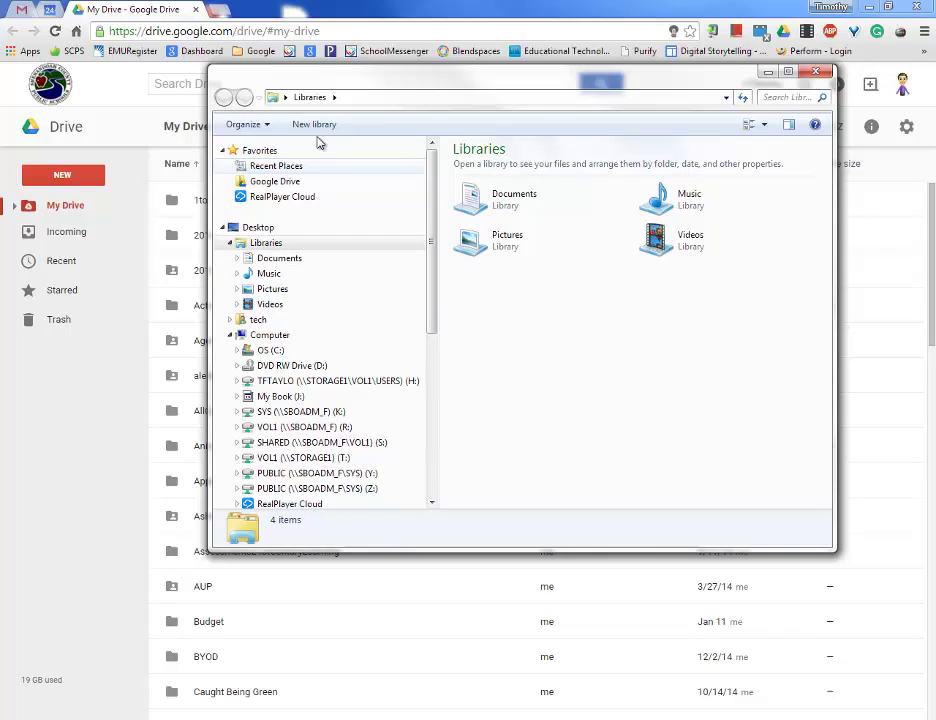
Browse the 298 folders in the local Google Drive favorite, then close Explorer.
{"action": "left_click_drag", "start_coordinate": [358, 99], "coordinate": [410, 191]}
{"action": "left_click", "coordinate": [337, 287]}
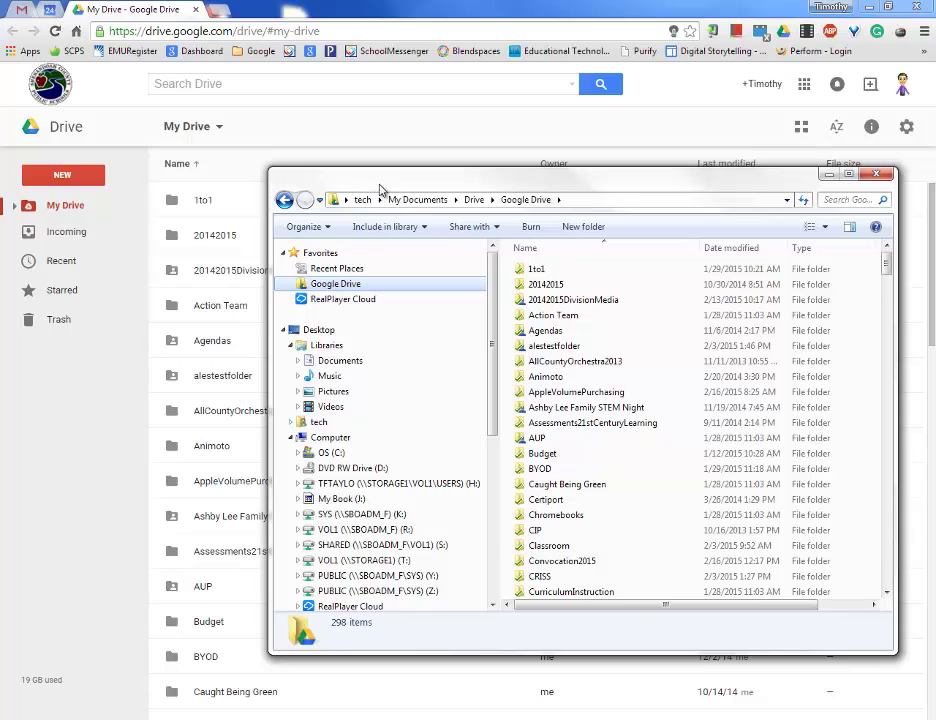
{"action": "left_click_drag", "start_coordinate": [382, 191], "coordinate": [437, 190]}
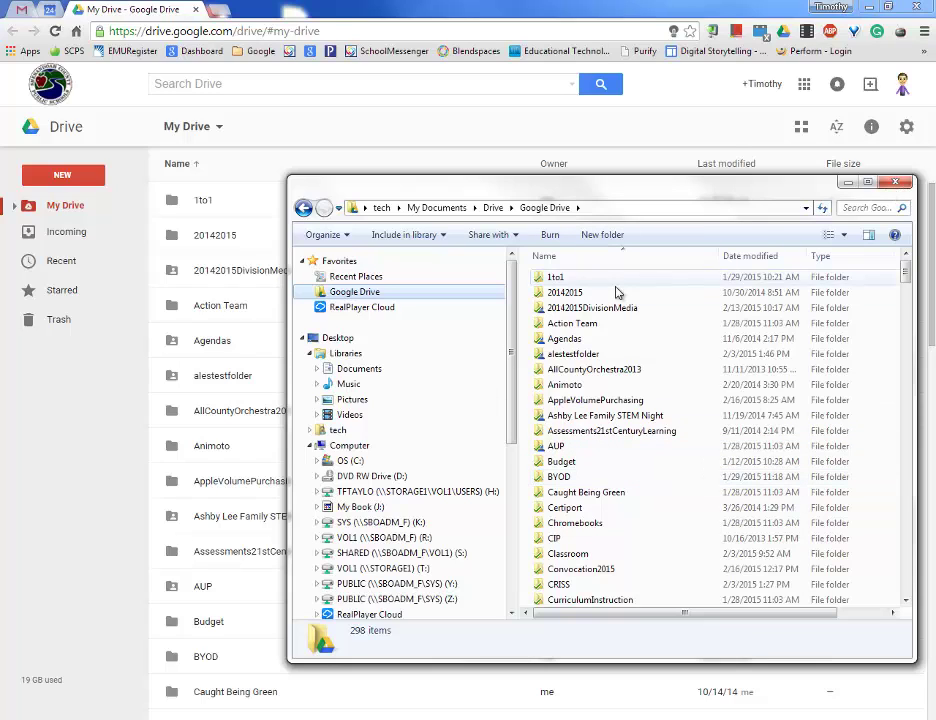
{"action": "left_click", "coordinate": [900, 185]}
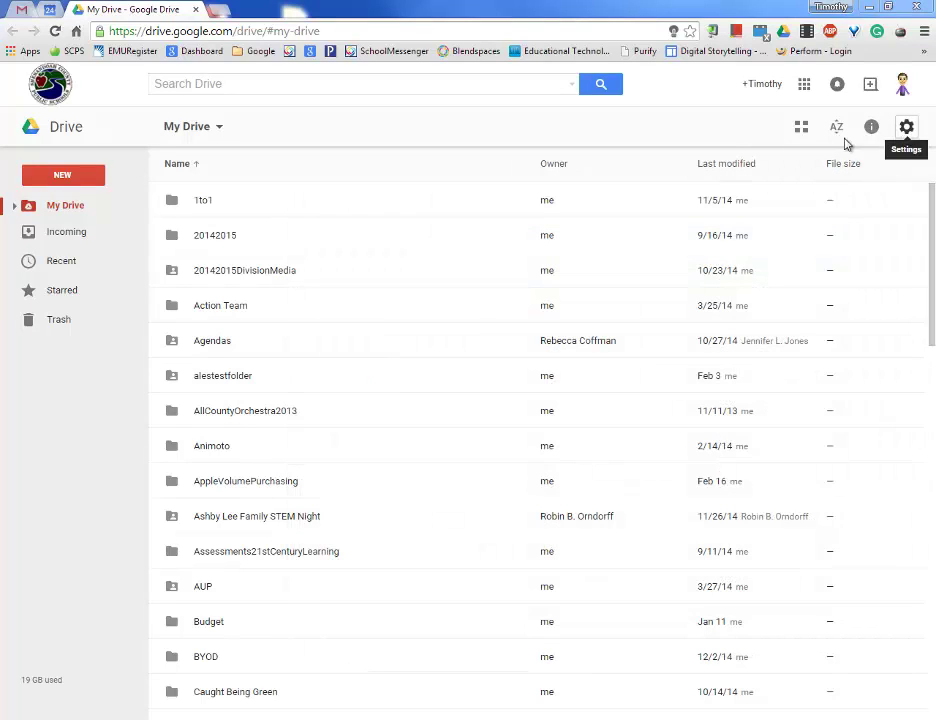
{"action": "left_click", "coordinate": [908, 130]}
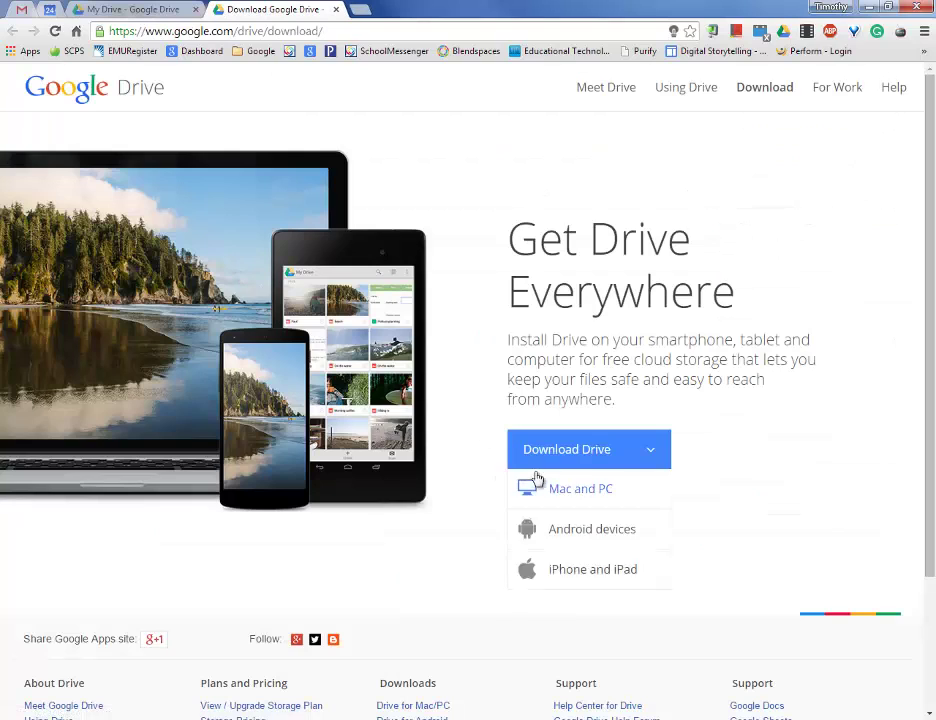
{"action": "left_click", "coordinate": [651, 457]}
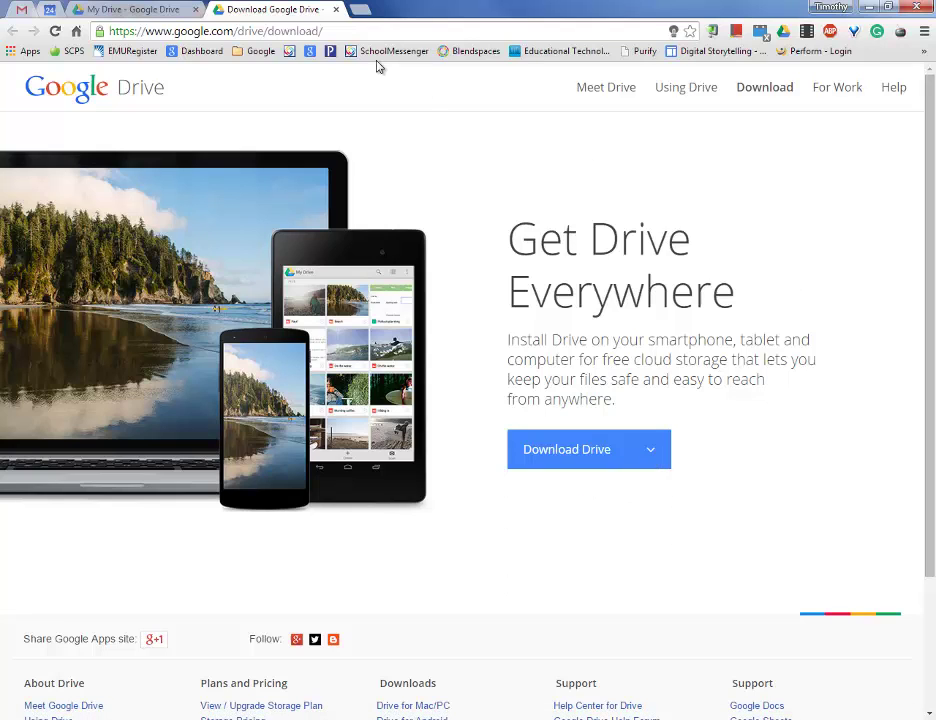
{"action": "left_click", "coordinate": [336, 10]}
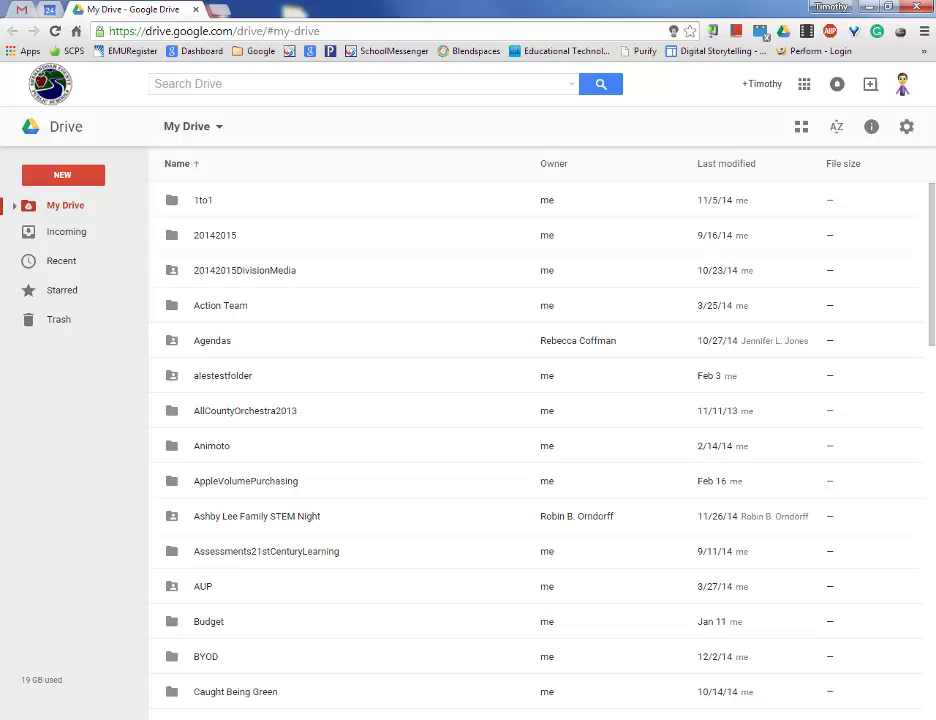
Open a new Explorer window showing the TFTAYLO (H:) network drive's folders.
{"action": "left_click", "coordinate": [40, 719]}
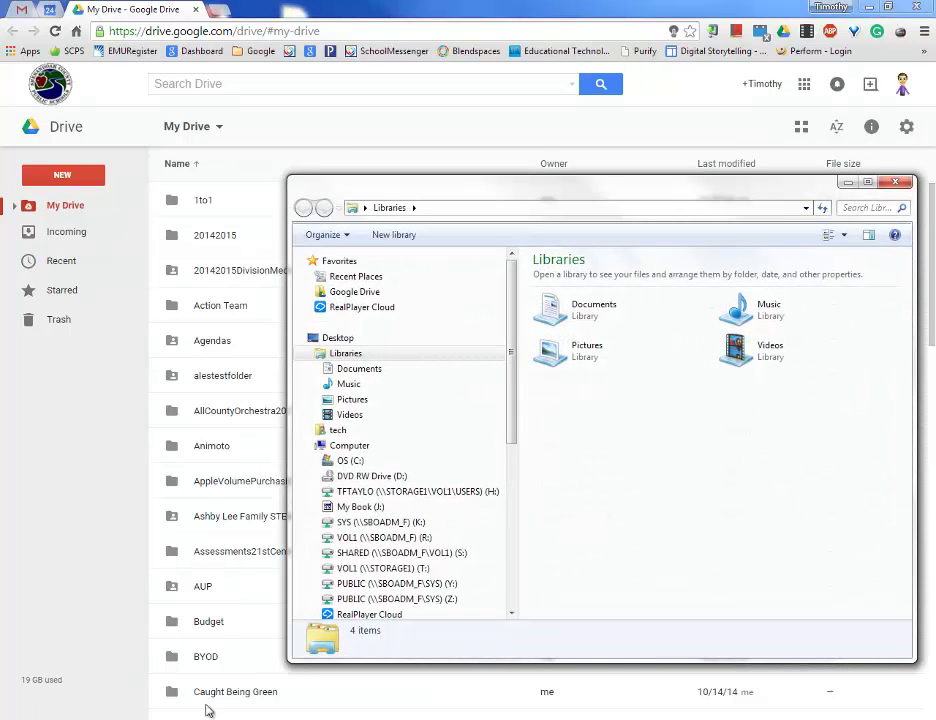
{"action": "left_click_drag", "start_coordinate": [554, 192], "coordinate": [557, 131]}
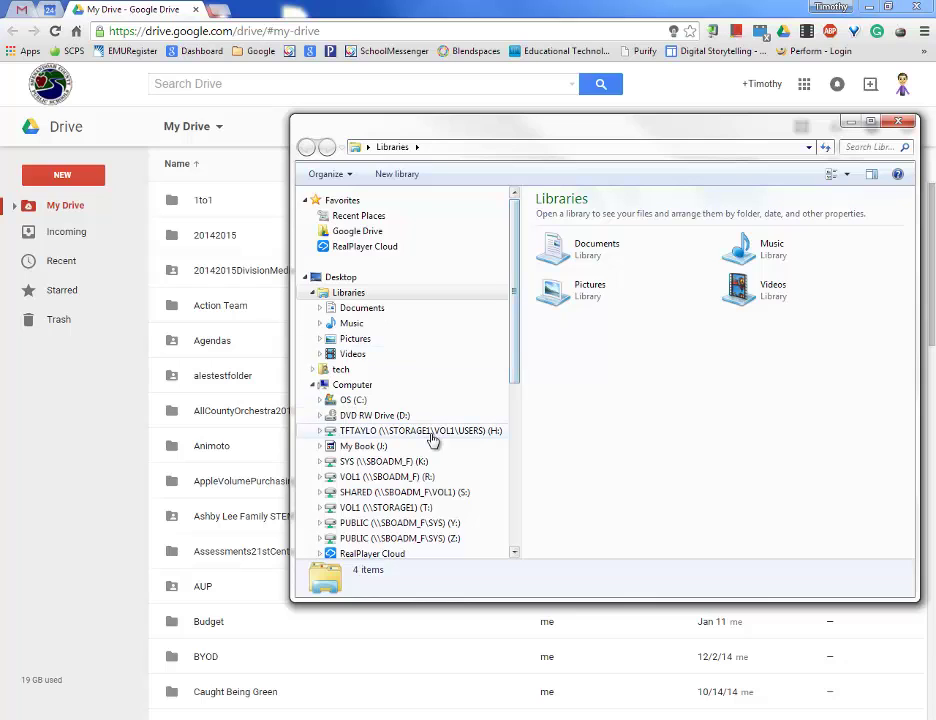
{"action": "scroll", "coordinate": [515, 365], "scroll_direction": "down", "scroll_amount": 1}
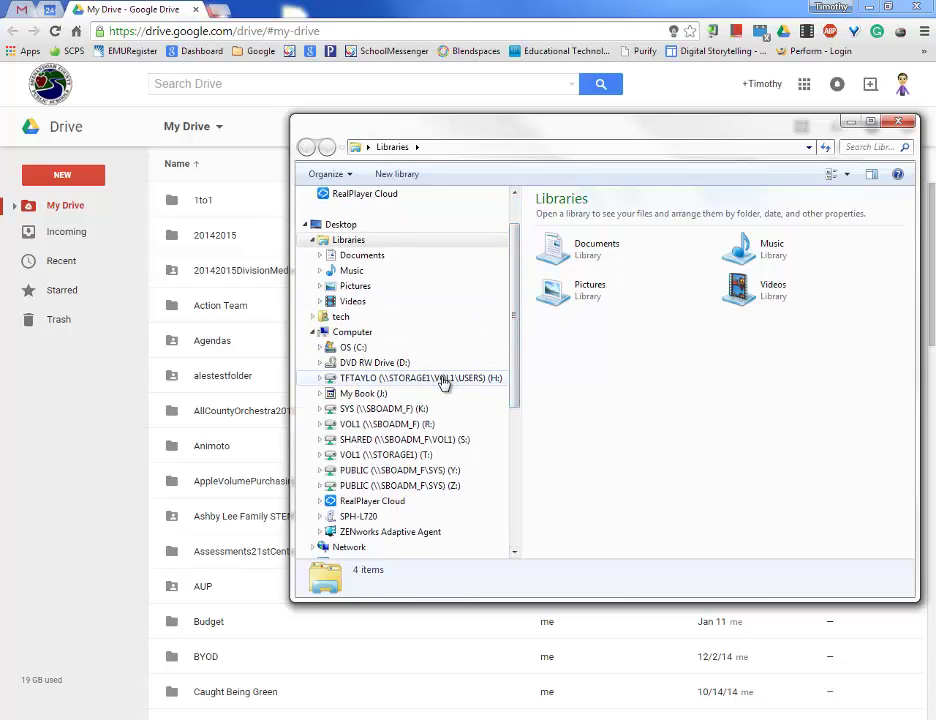
{"action": "left_click", "coordinate": [444, 379]}
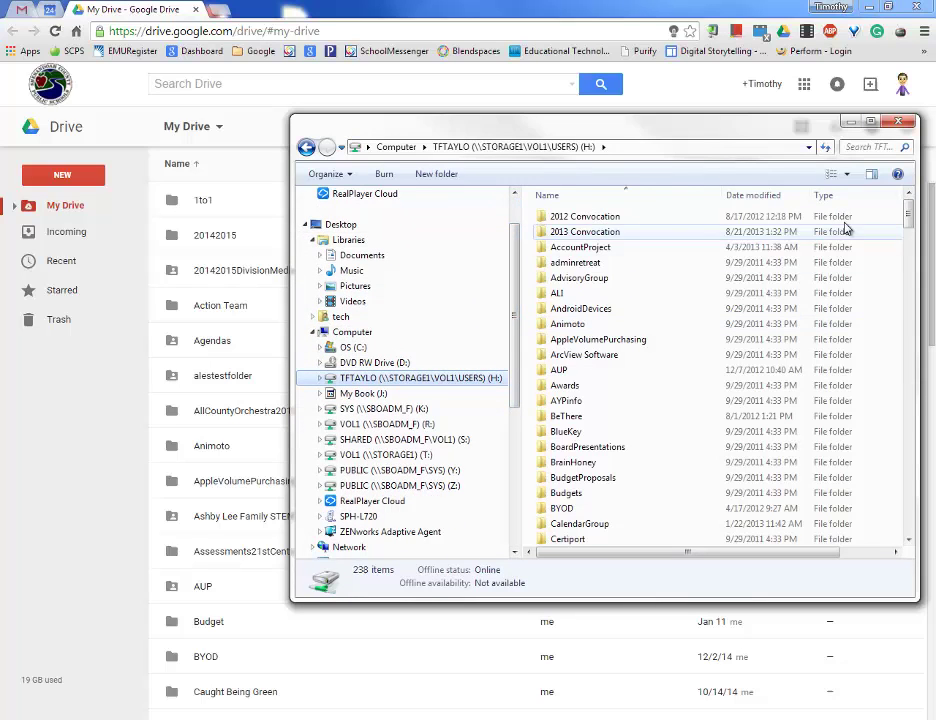
{"action": "scroll", "coordinate": [770, 200], "scroll_direction": "down", "scroll_amount": 1}
{"action": "scroll", "coordinate": [770, 200], "scroll_direction": "up", "scroll_amount": 1}
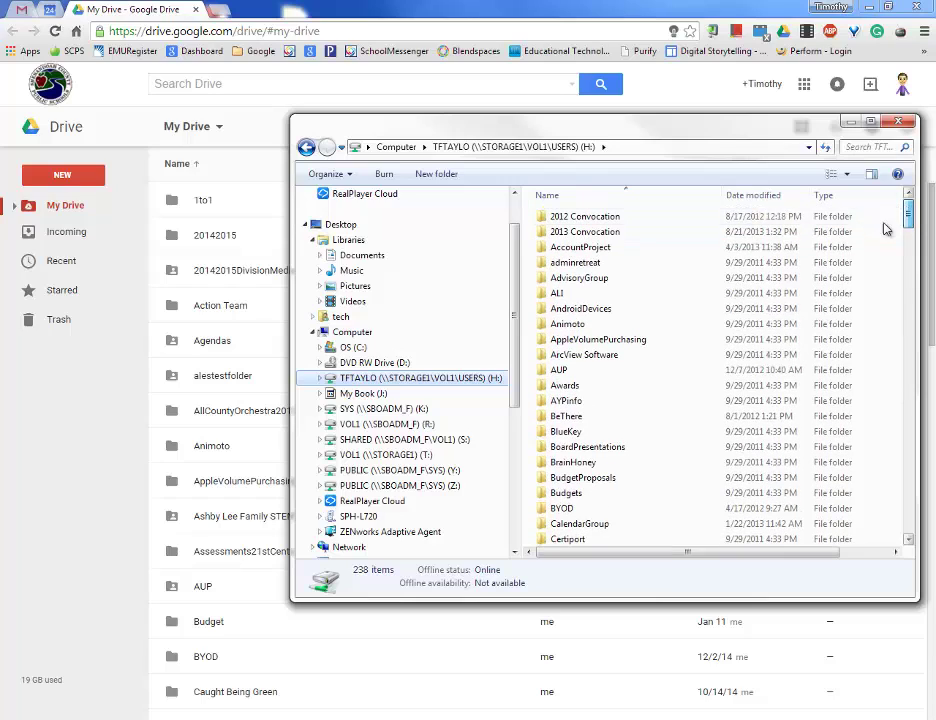
{"action": "left_click_drag", "start_coordinate": [568, 137], "coordinate": [565, 186]}
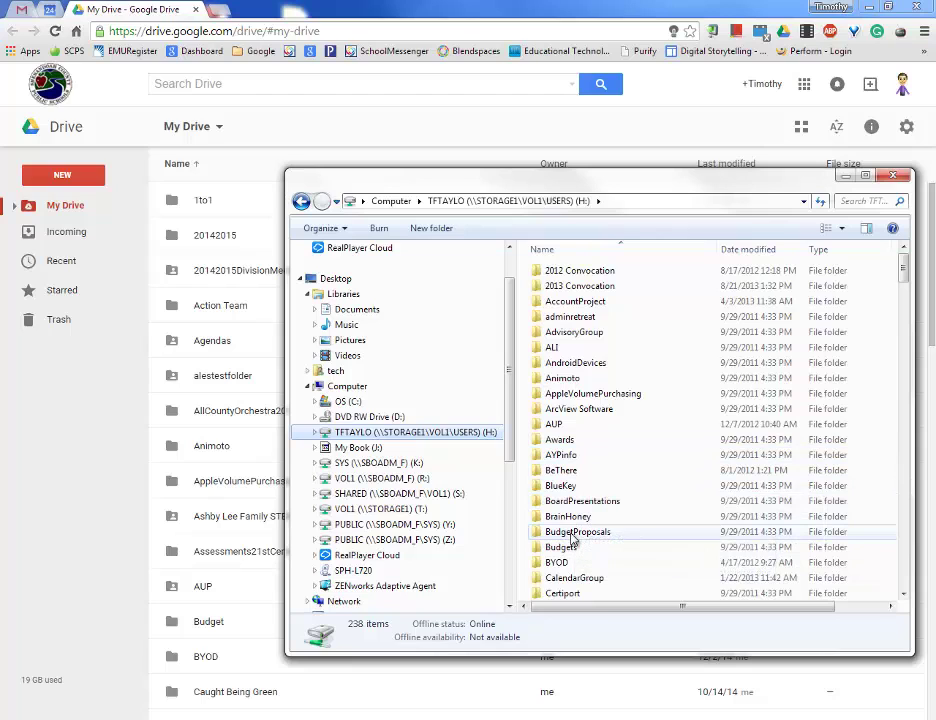
Look inside BudgetProposals, then return to the H: drive listing.
{"action": "double_click", "coordinate": [573, 535]}
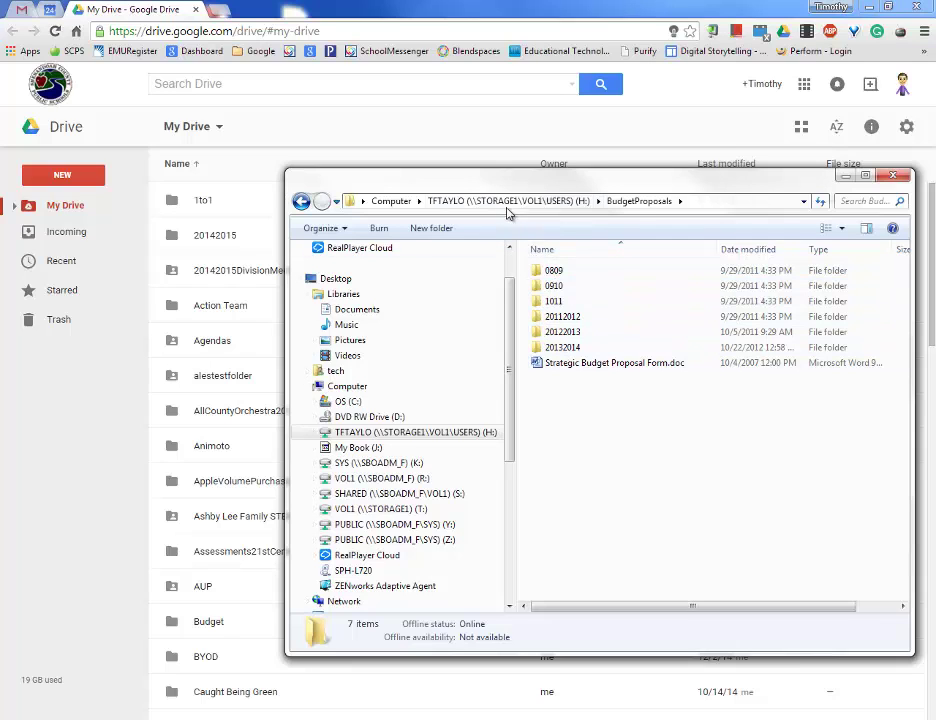
{"action": "left_click", "coordinate": [300, 202]}
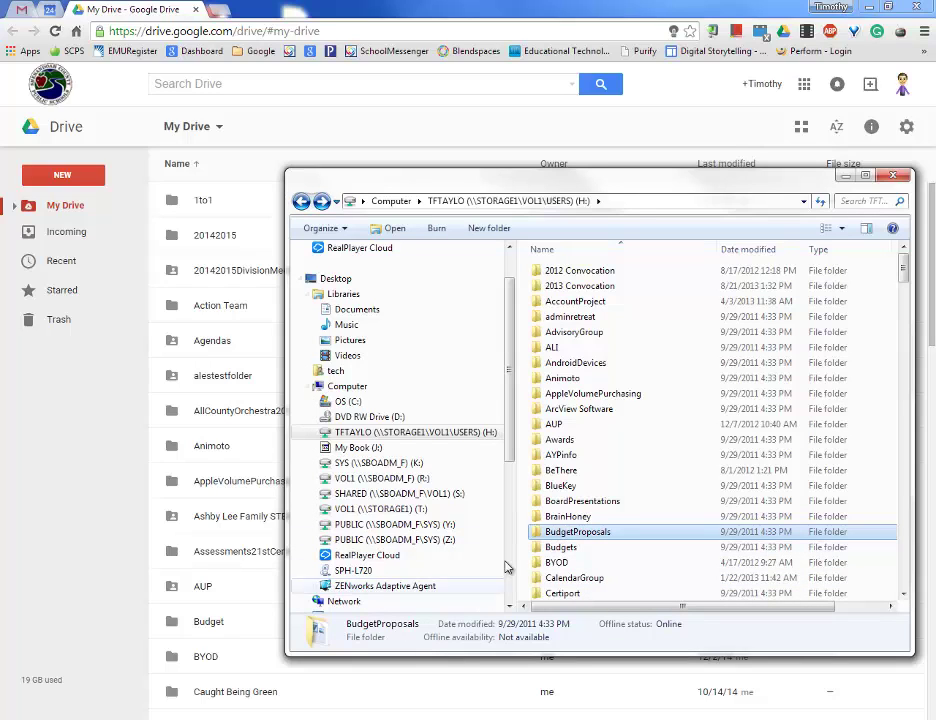
{"action": "left_click_drag", "start_coordinate": [555, 187], "coordinate": [570, 189]}
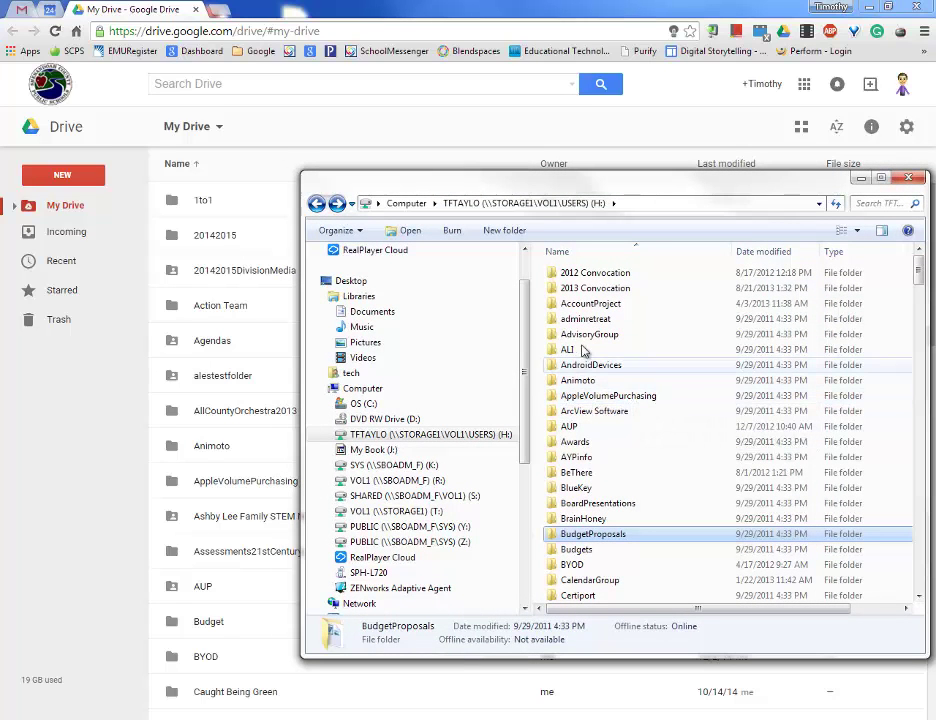
{"action": "left_click", "coordinate": [600, 274]}
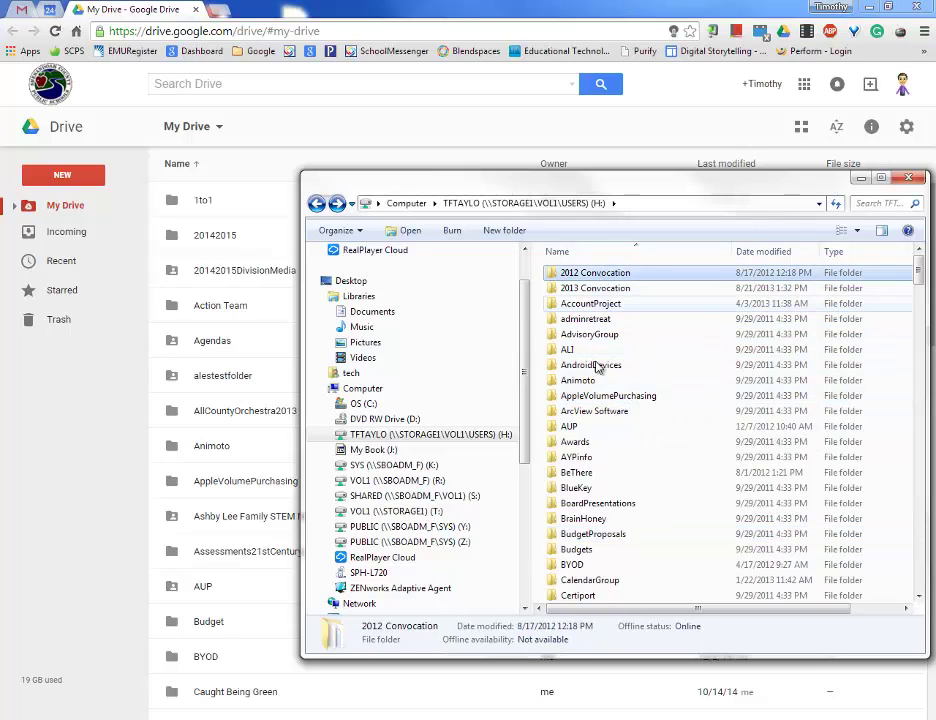
{"action": "left_click", "coordinate": [586, 595], "text": "shift"}
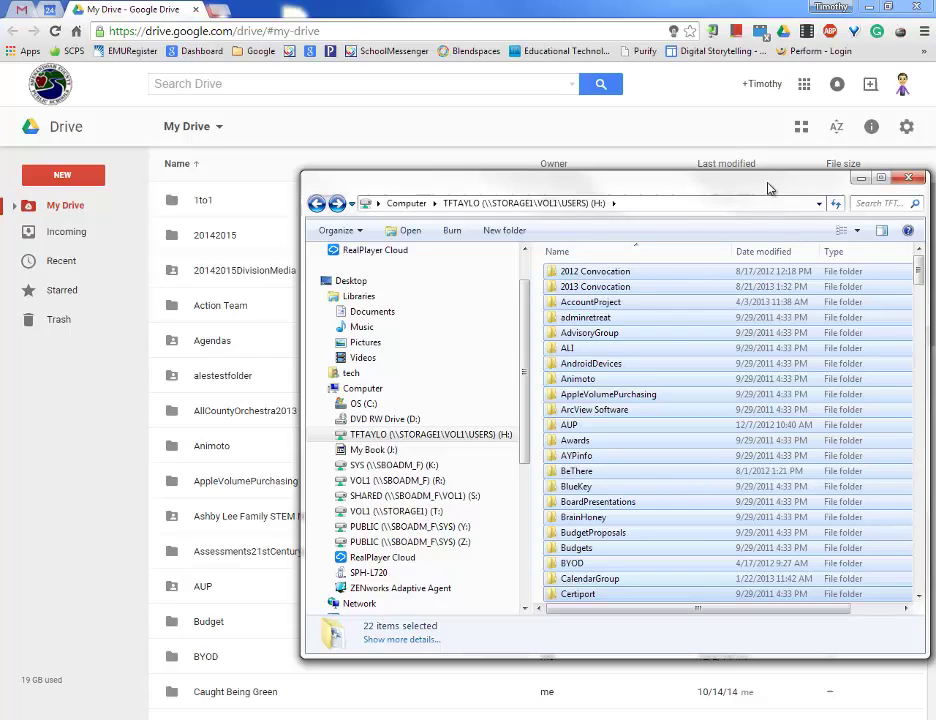
{"action": "left_click", "coordinate": [600, 302]}
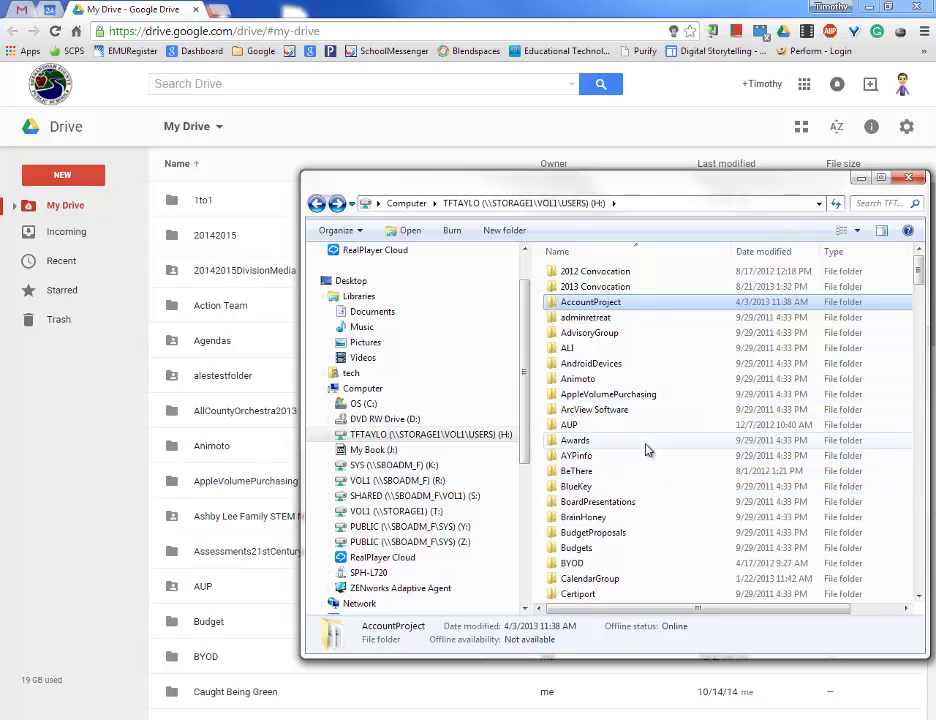
{"action": "mouse_move", "coordinate": [646, 450]}
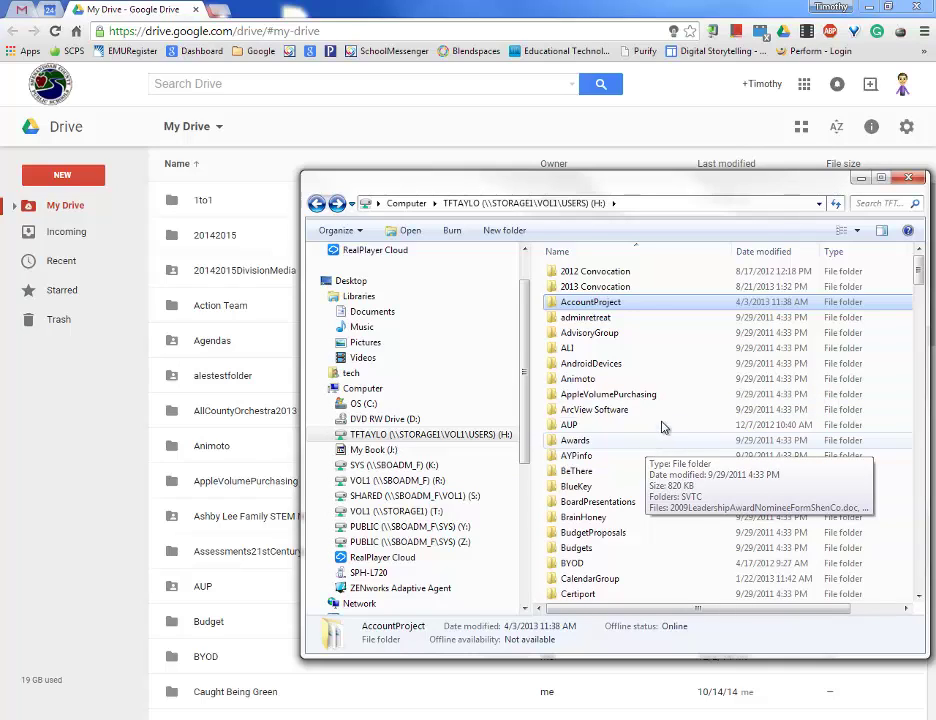
{"action": "mouse_move", "coordinate": [656, 425]}
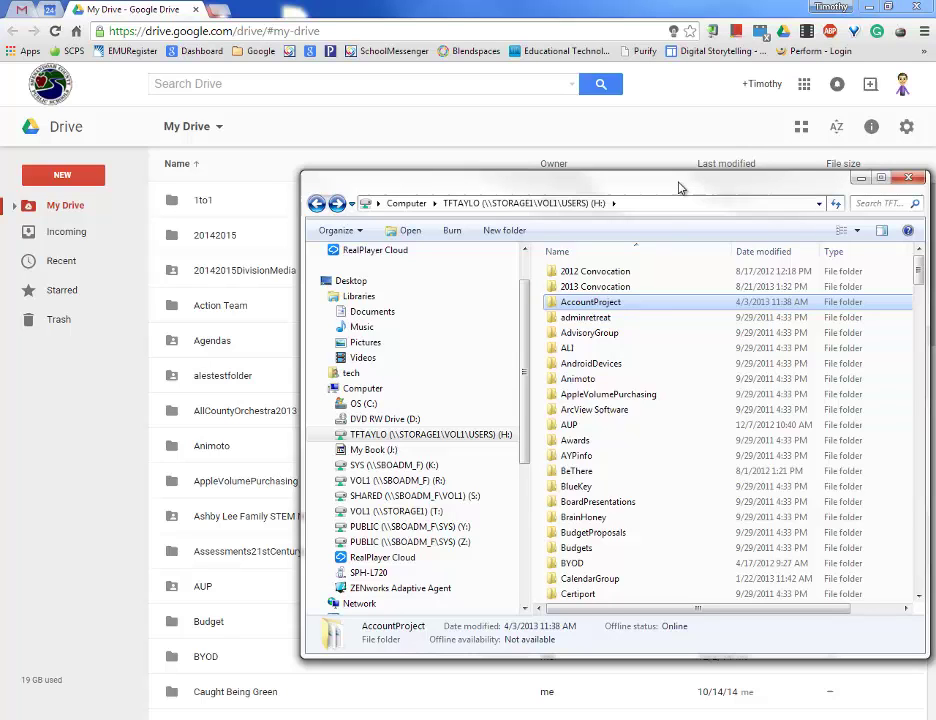
Shrink and reposition the Explorer window so the Drive page stays visible.
{"action": "left_click_drag", "start_coordinate": [669, 188], "coordinate": [614, 178]}
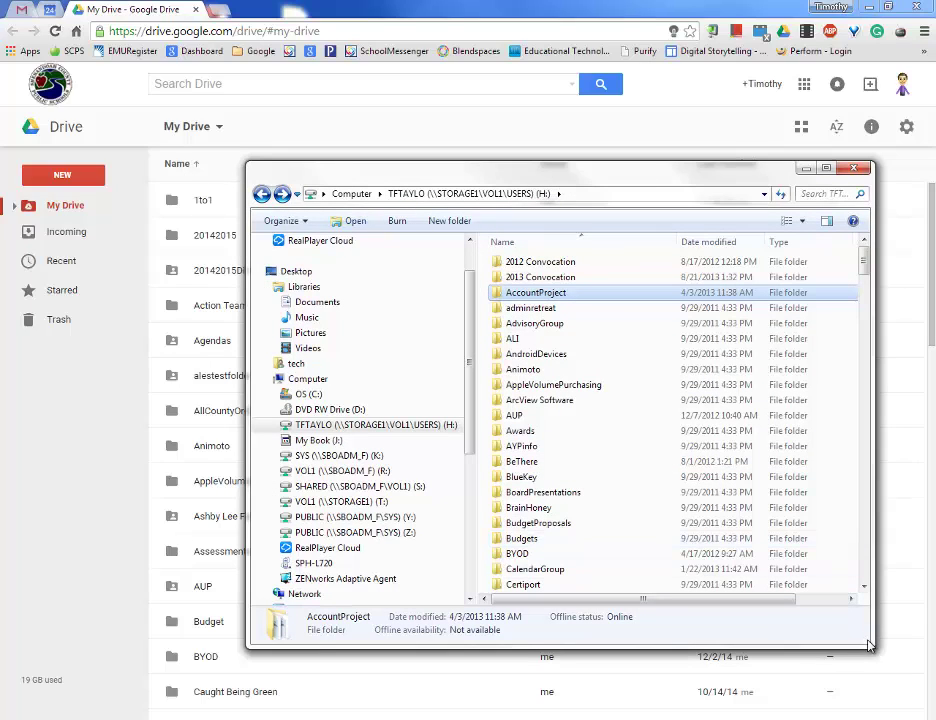
{"action": "scroll", "coordinate": [472, 299], "scroll_direction": "up", "scroll_amount": 2}
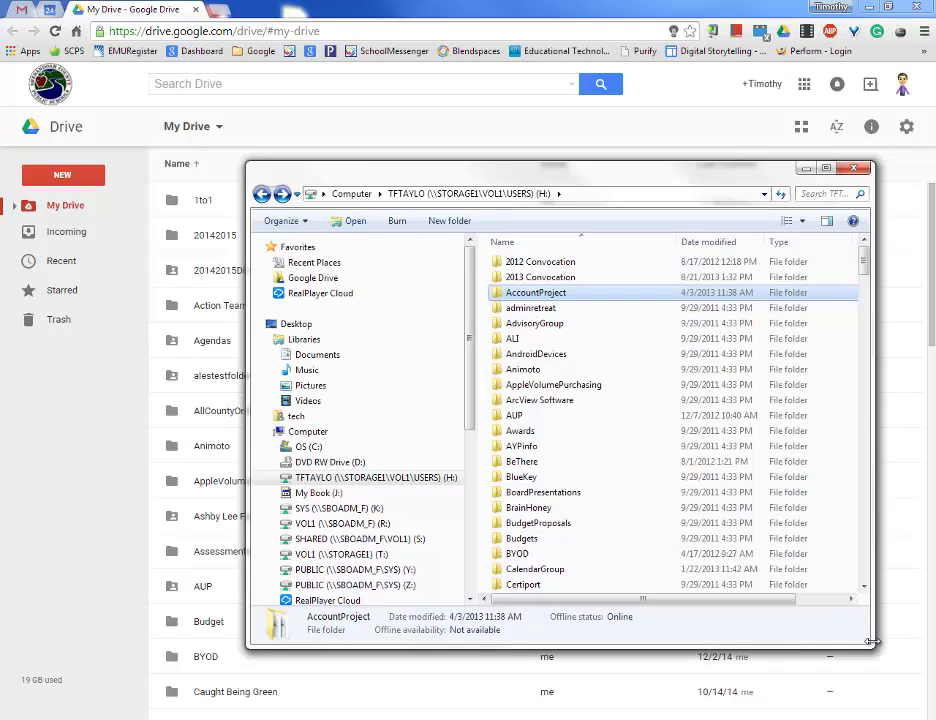
{"action": "left_click_drag", "start_coordinate": [868, 636], "coordinate": [752, 640]}
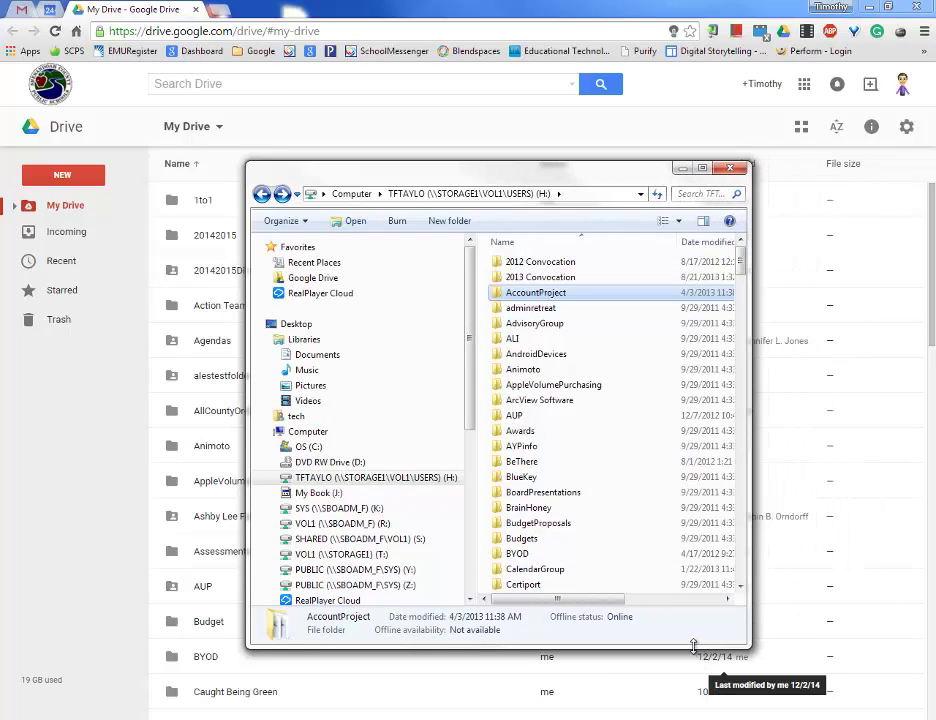
{"action": "left_click_drag", "start_coordinate": [692, 650], "coordinate": [700, 455]}
{"action": "left_click_drag", "start_coordinate": [505, 176], "coordinate": [702, 180]}
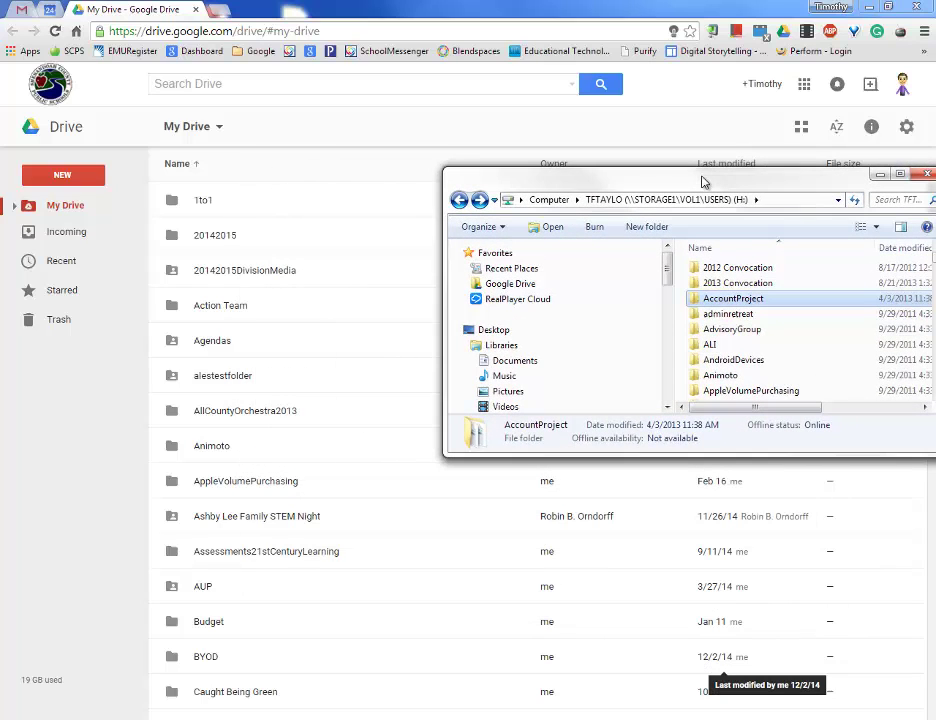
Check AdvisoryGroup's contents, then drag the folder onto My Drive to upload it.
{"action": "left_click", "coordinate": [733, 330]}
{"action": "double_click", "coordinate": [733, 330]}
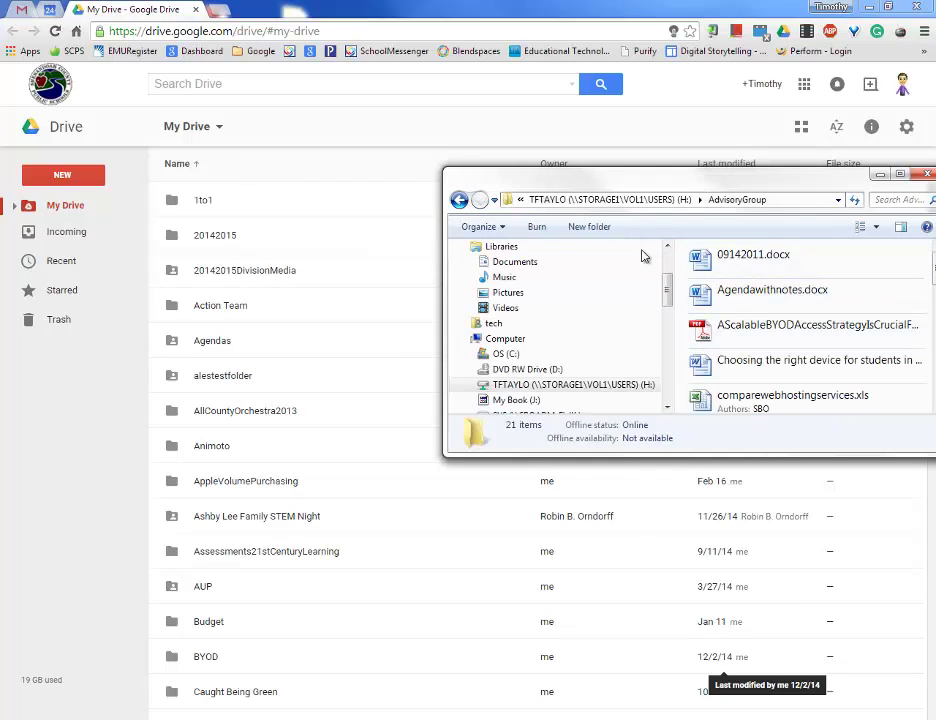
{"action": "left_click", "coordinate": [458, 200]}
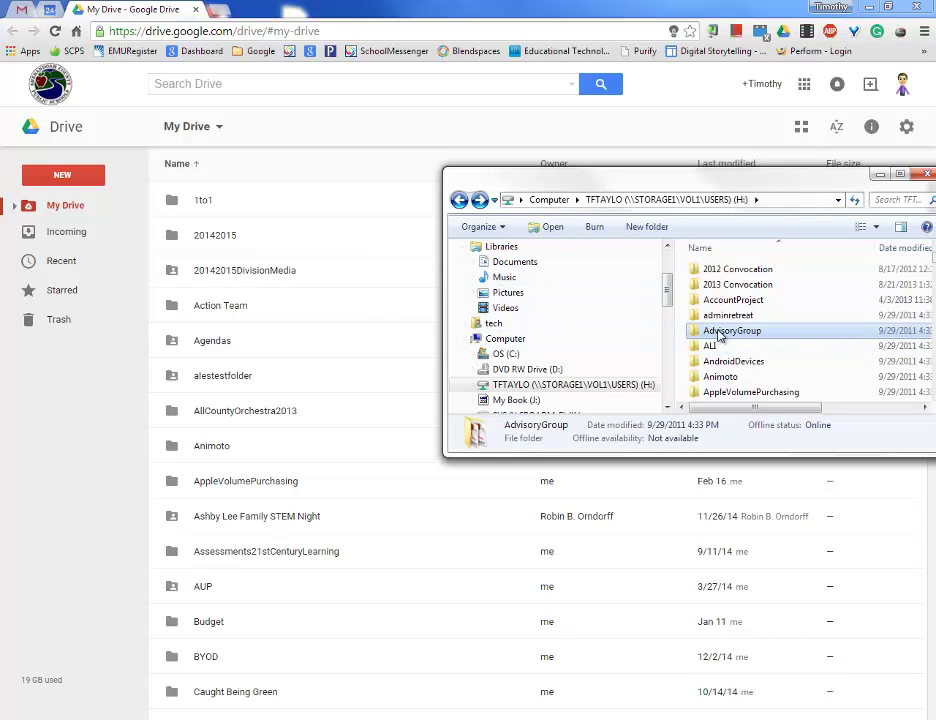
{"action": "left_click_drag", "start_coordinate": [718, 336], "coordinate": [328, 437]}
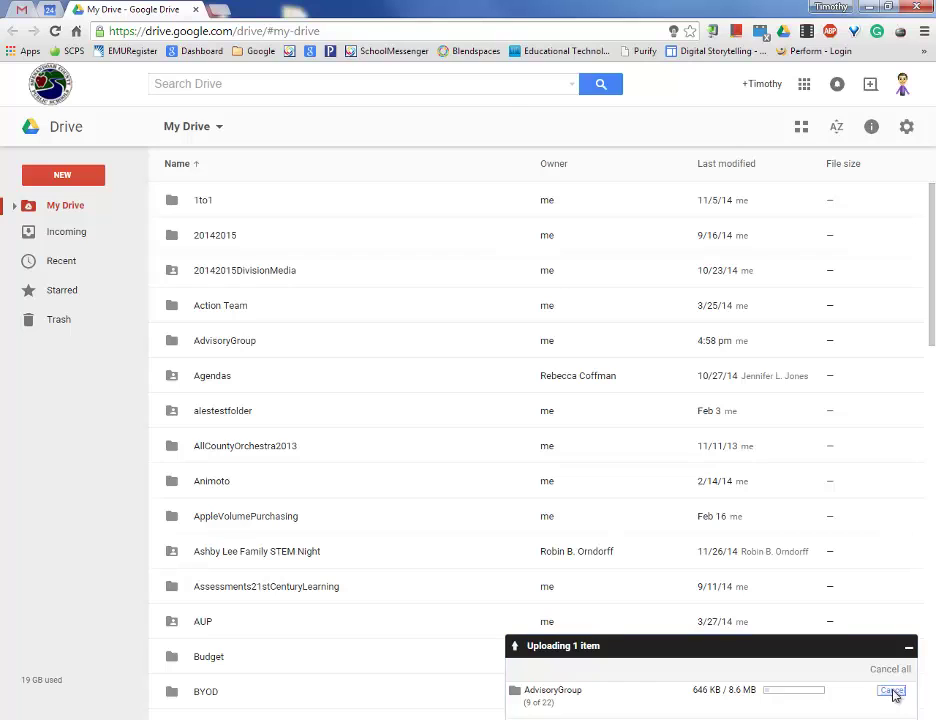
Cancel the AdvisoryGroup web upload and drag the folder onto the Google Drive favorite instead.
{"action": "left_click", "coordinate": [893, 692]}
{"action": "left_click", "coordinate": [909, 646]}
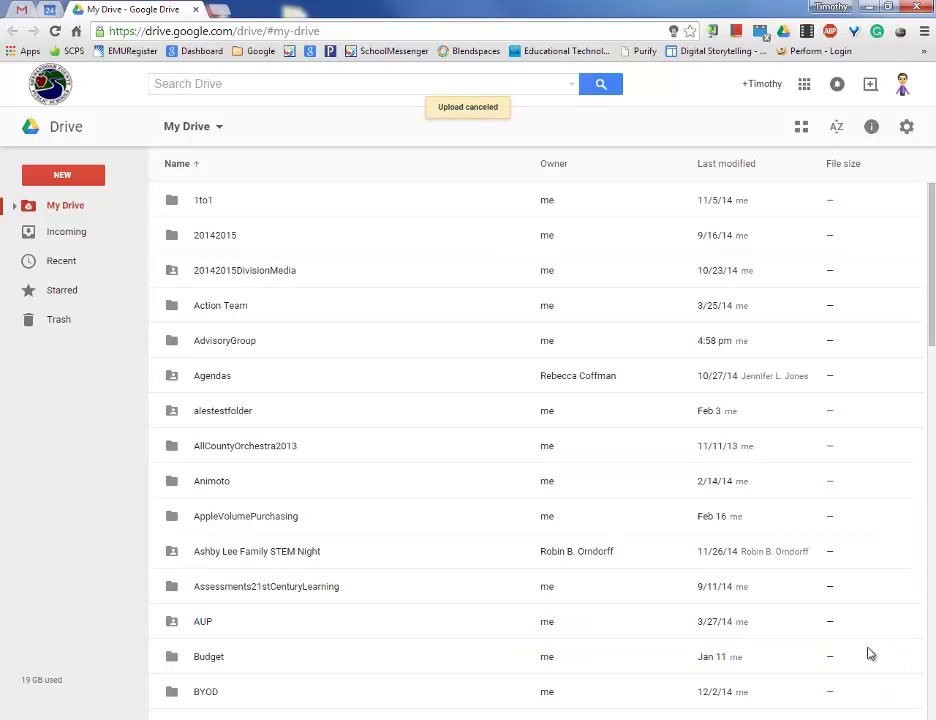
{"action": "key", "text": "alt+Tab"}
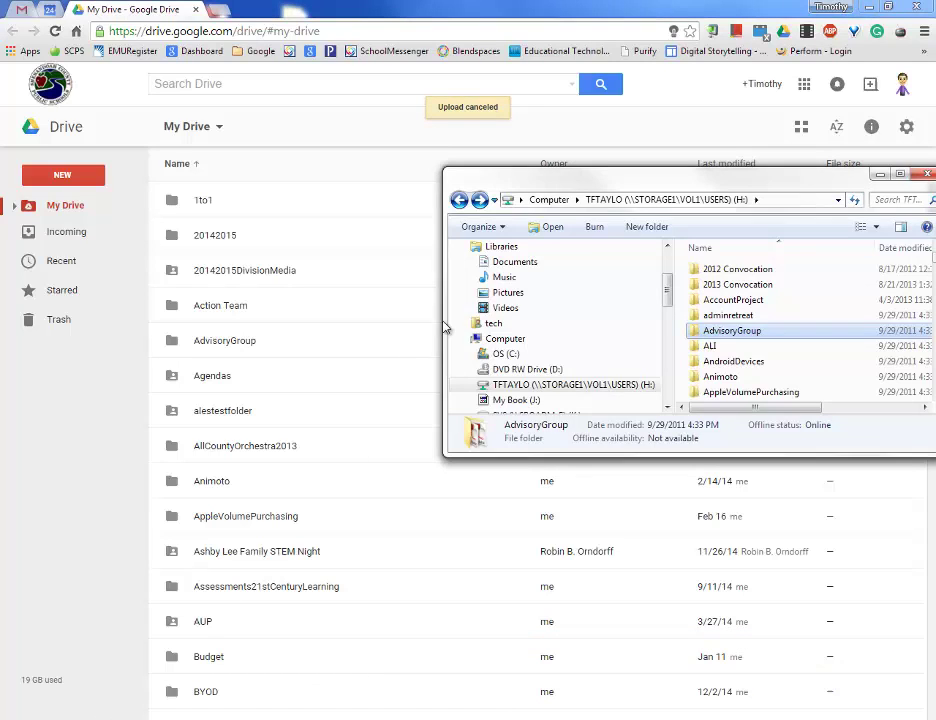
{"action": "left_click_drag", "start_coordinate": [605, 176], "coordinate": [485, 176]}
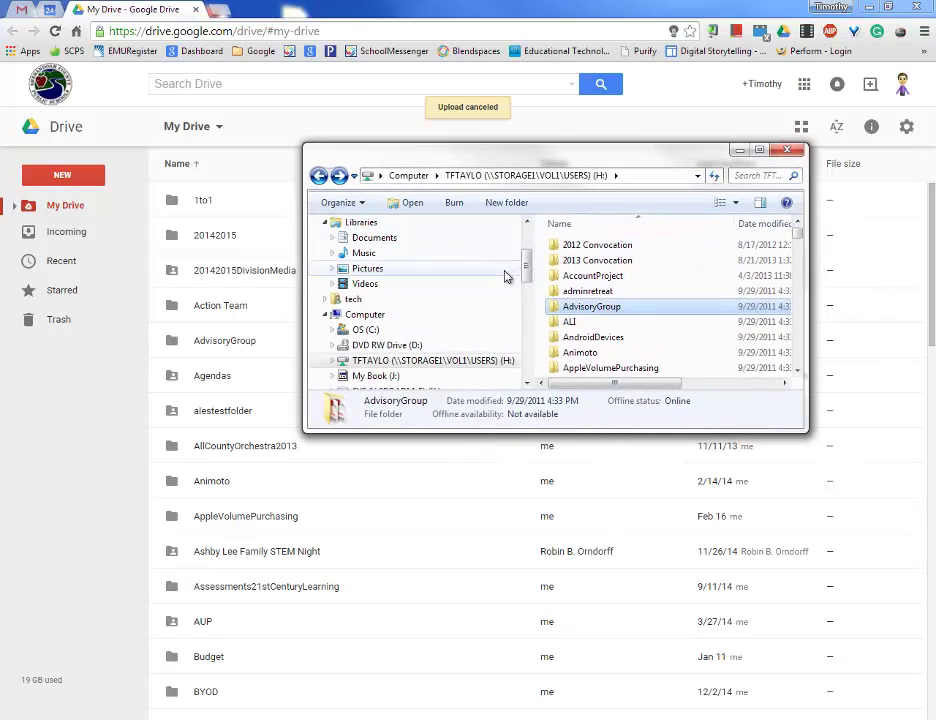
{"action": "scroll", "coordinate": [525, 265], "scroll_direction": "up", "scroll_amount": 2}
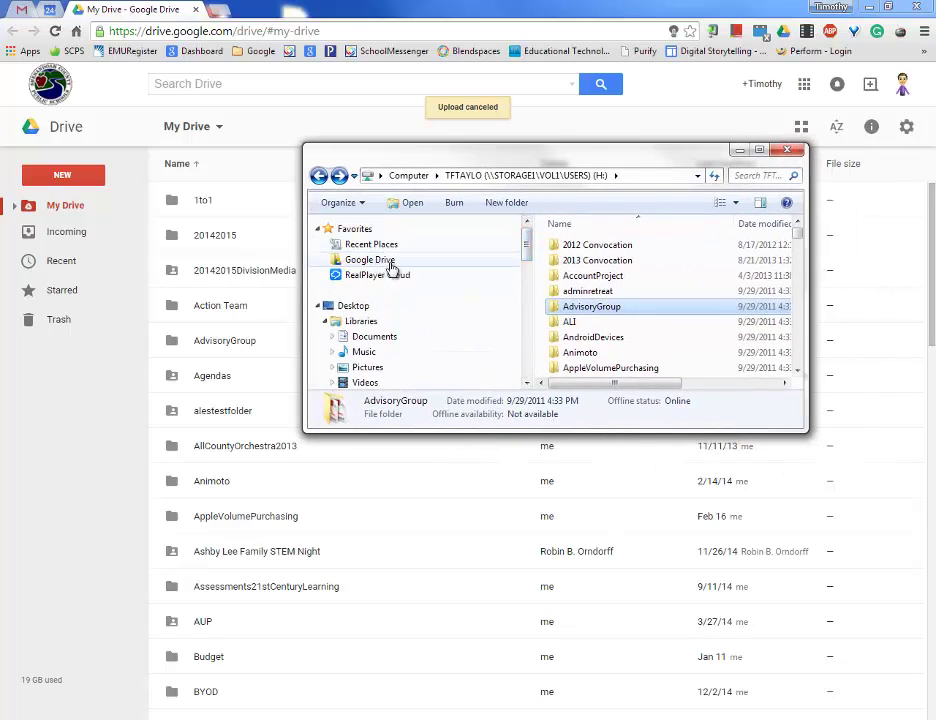
{"action": "left_click_drag", "start_coordinate": [566, 307], "coordinate": [371, 264]}
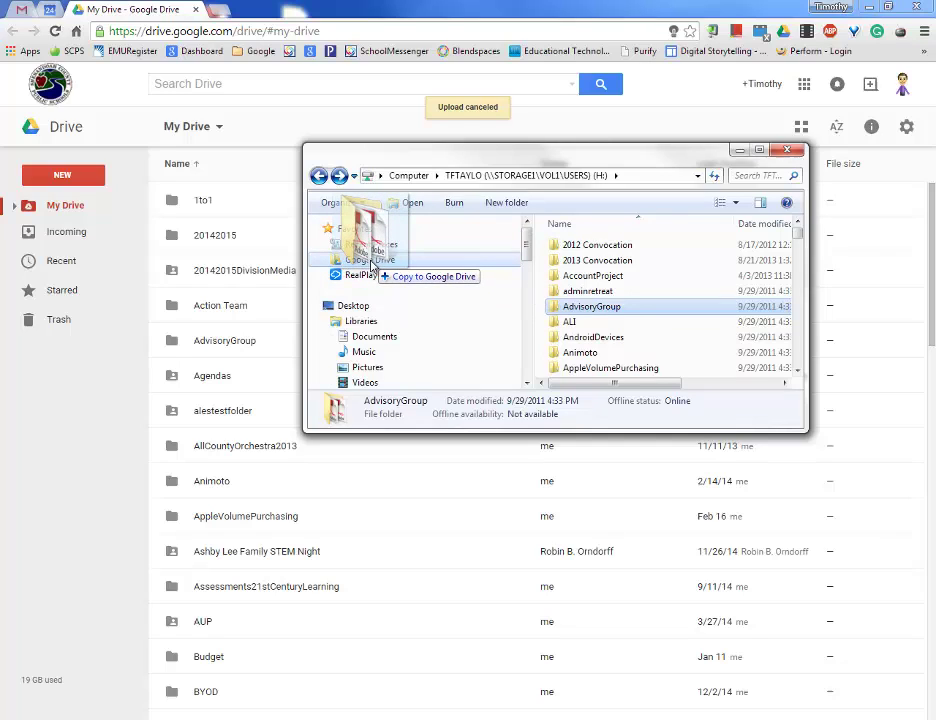
{"action": "left_click_drag", "start_coordinate": [371, 264], "coordinate": [371, 266]}
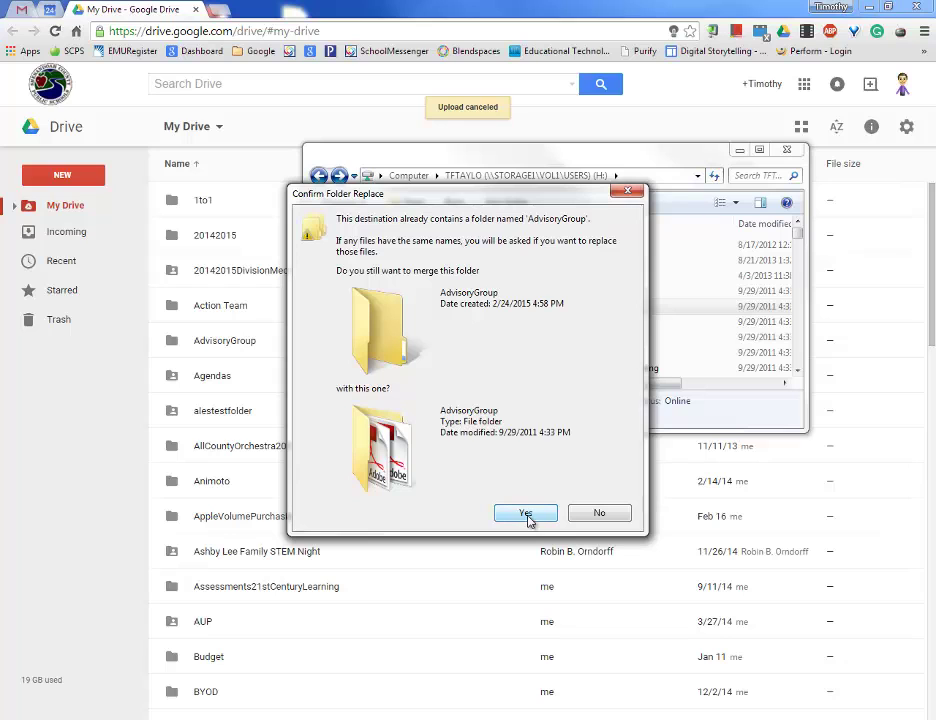
Confirm the folder merge, review AdvisoryGroup's files including 09142011.docx, and close Explorer.
{"action": "left_click", "coordinate": [599, 513]}
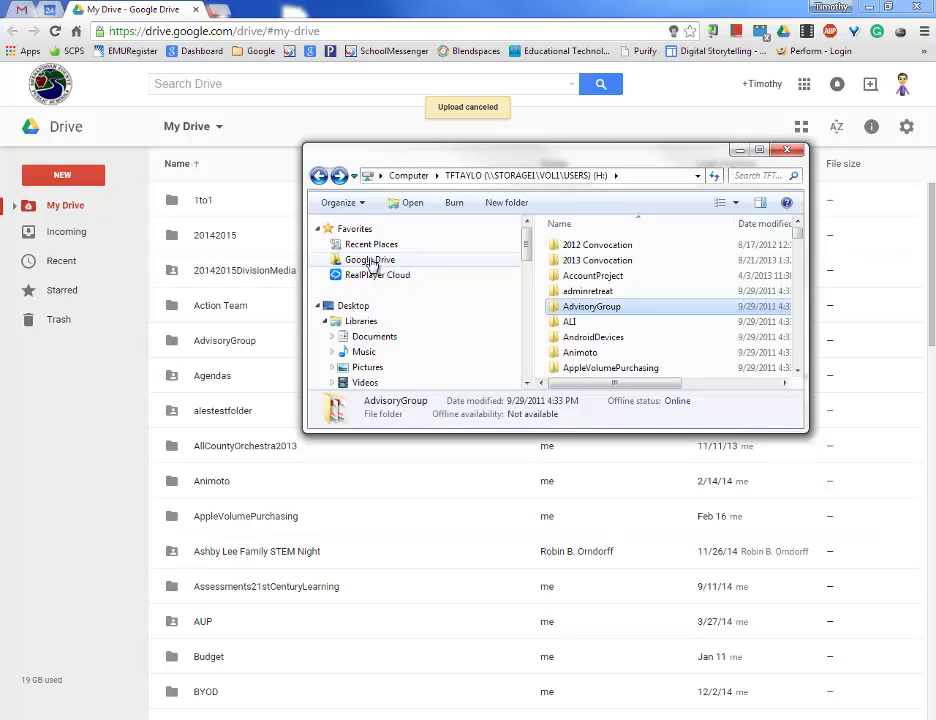
{"action": "left_click_drag", "start_coordinate": [497, 152], "coordinate": [567, 171]}
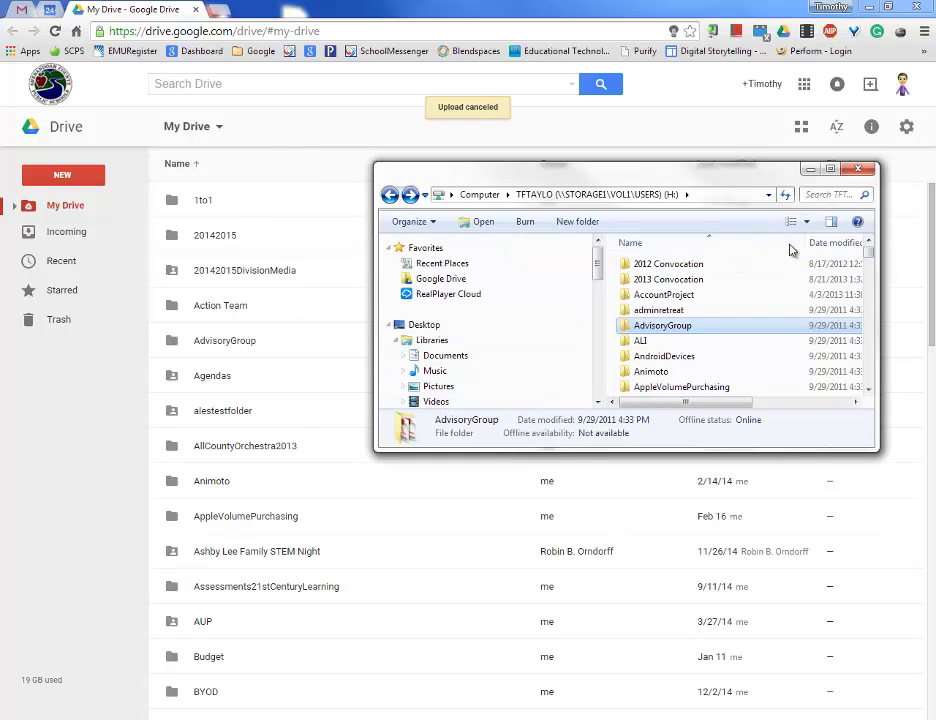
{"action": "double_click", "coordinate": [675, 327]}
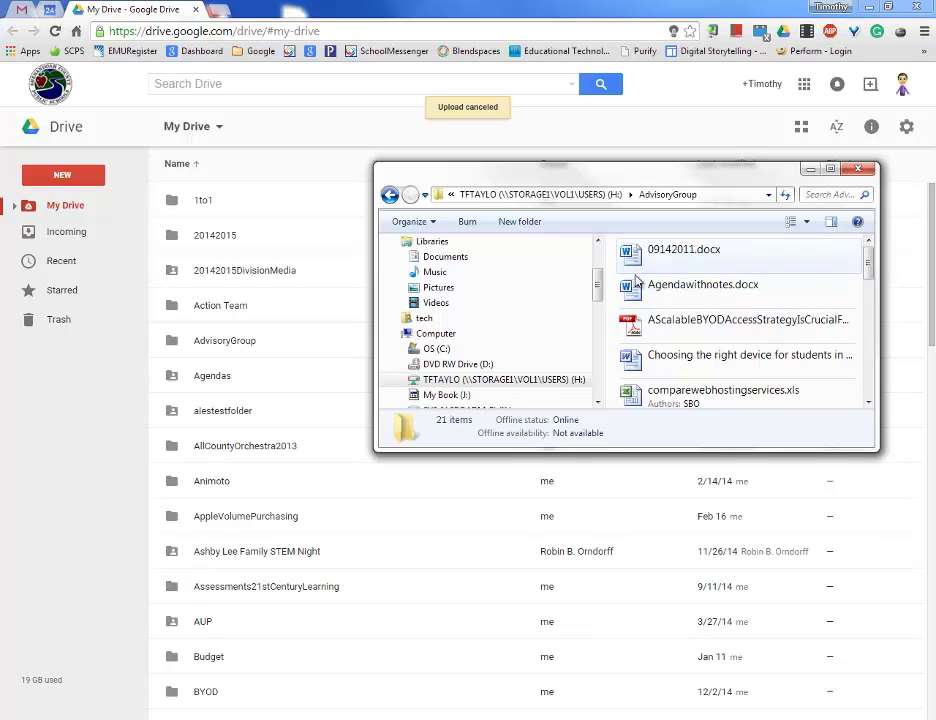
{"action": "left_click_drag", "start_coordinate": [633, 256], "coordinate": [660, 292]}
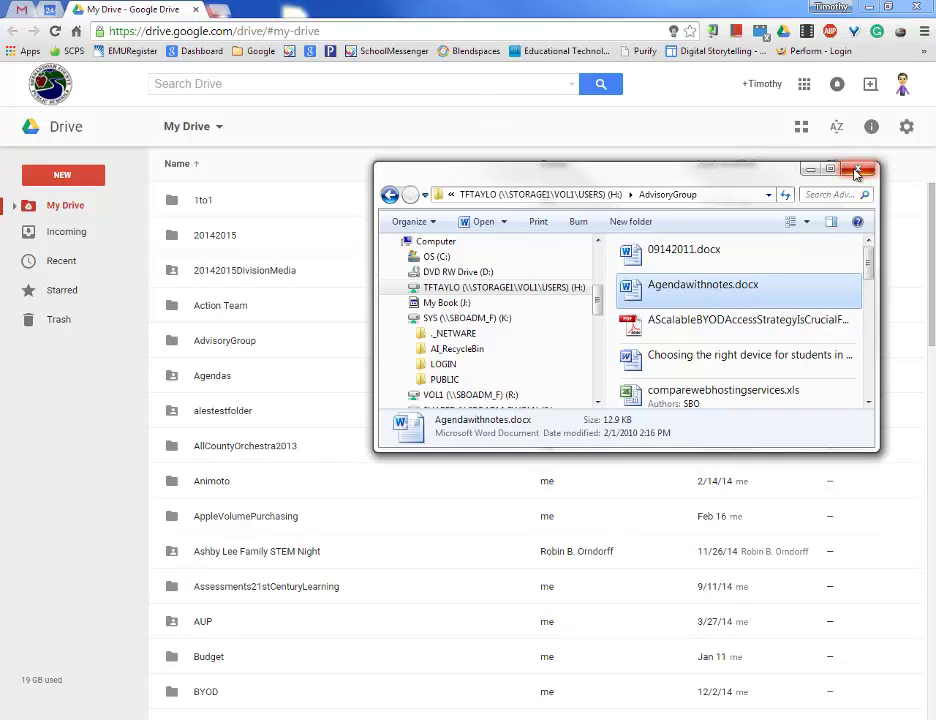
{"action": "left_click", "coordinate": [856, 172]}
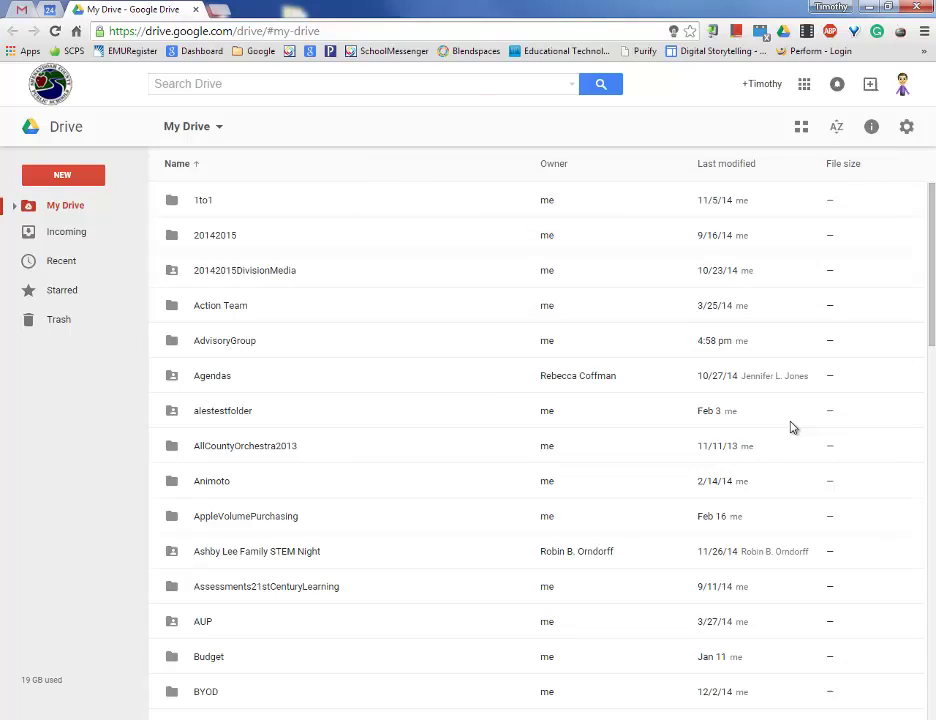